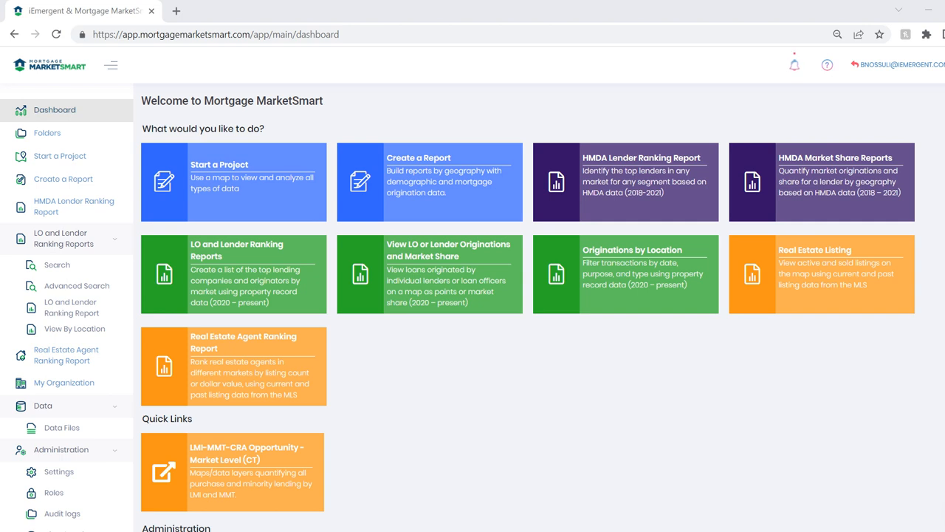
Open the QuicklyChangeLocations project from the company's iEmergent > TT folder and frame the Atlanta area on its map
left_click(48, 132)
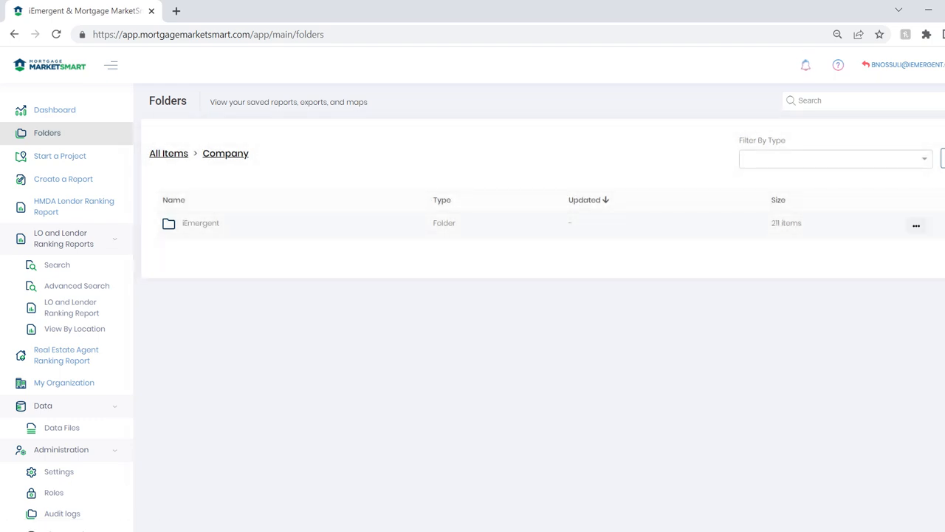
left_click(201, 223)
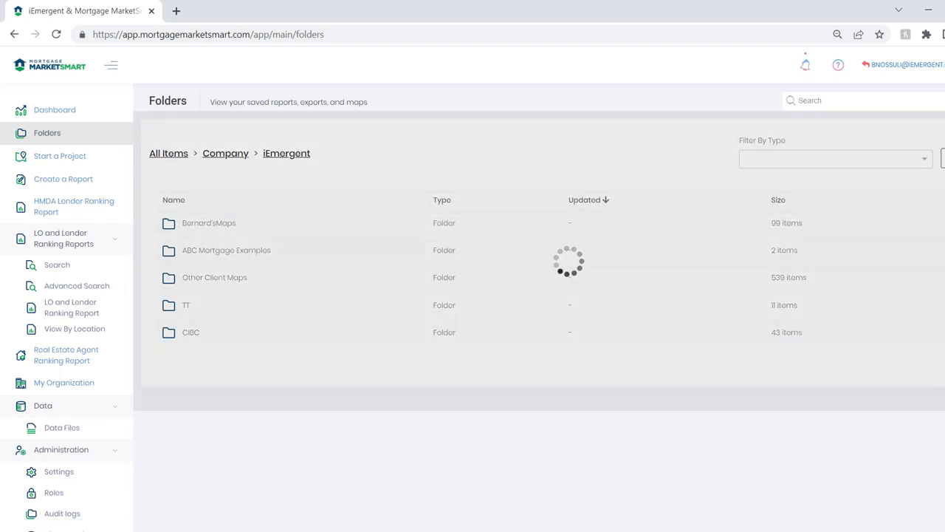
left_click(186, 305)
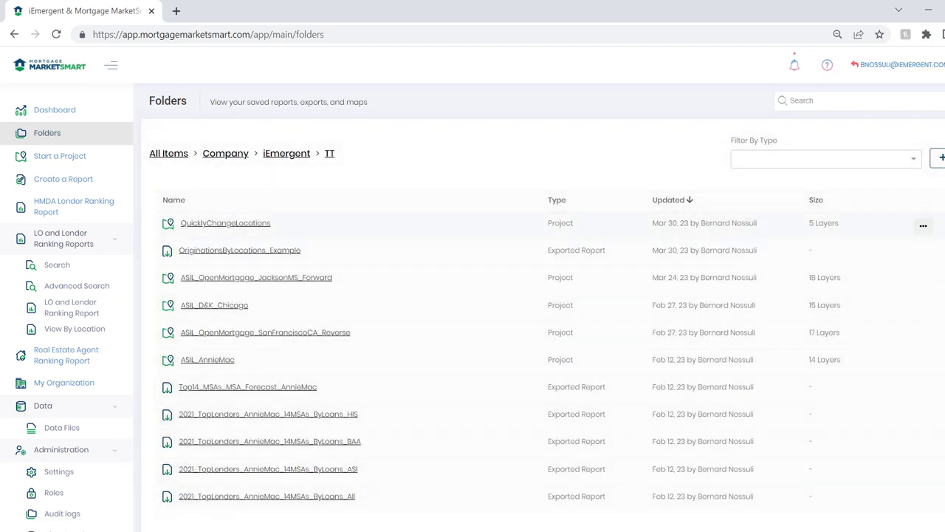
left_click(226, 223)
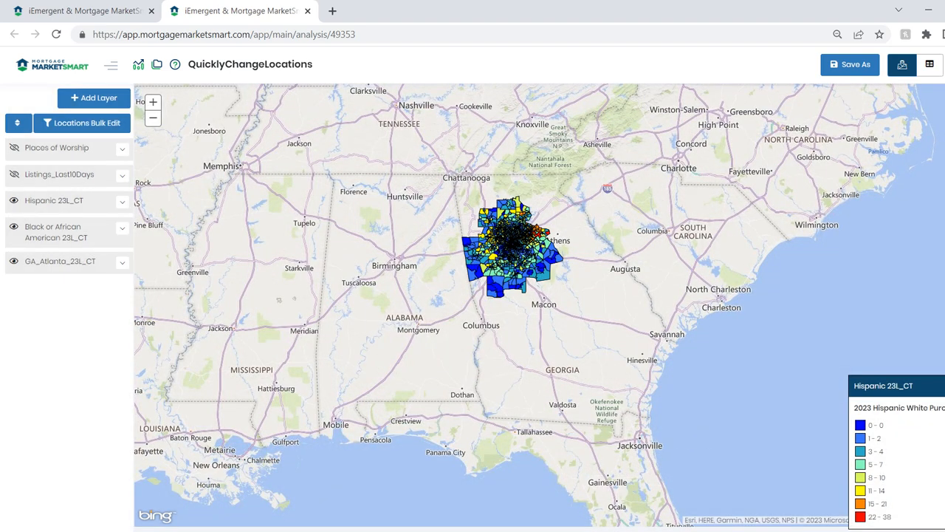
left_click_drag(452, 188, 582, 311)
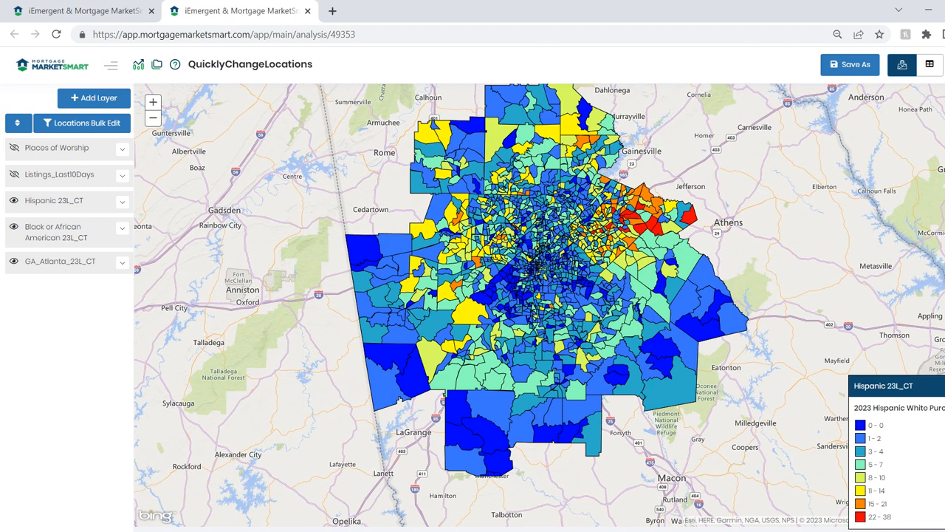
Hide the Hispanic 23L_CT and Black or African American 23L_CT layers and bring up the legend of GA_Atlanta_23L_CT
left_click(14, 226)
left_click(13, 200)
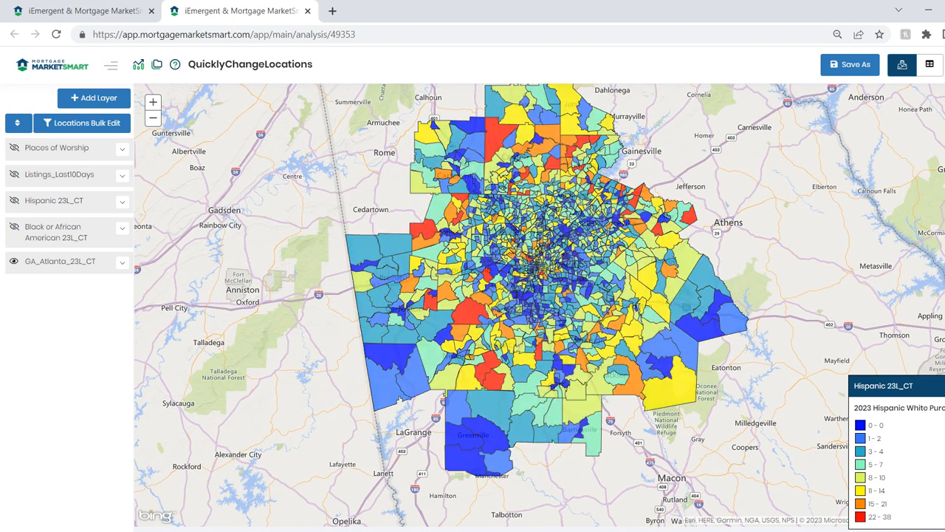
left_click(123, 262)
left_click(122, 263)
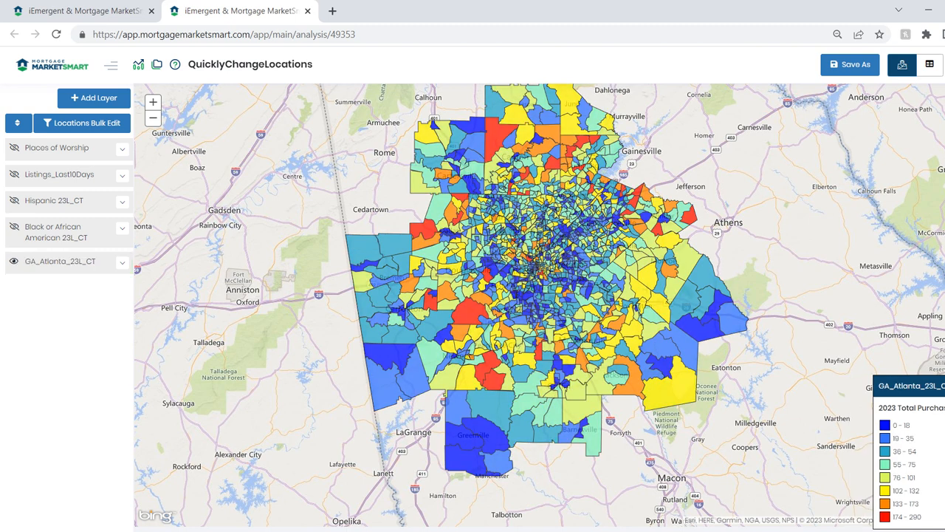
Turn the Black or African American 23L_CT and Hispanic 23L_CT layers back on, bringing up each layer's legend
left_click(14, 227)
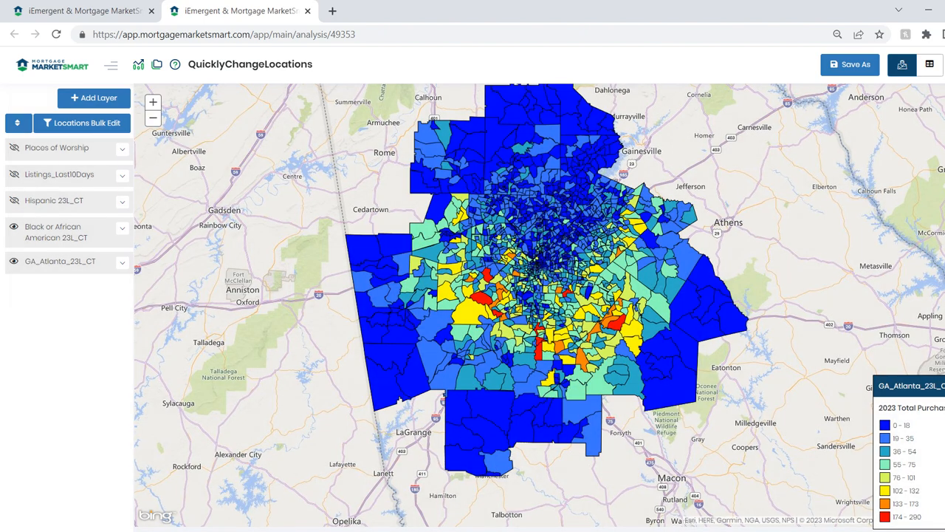
left_click(123, 228)
left_click(122, 228)
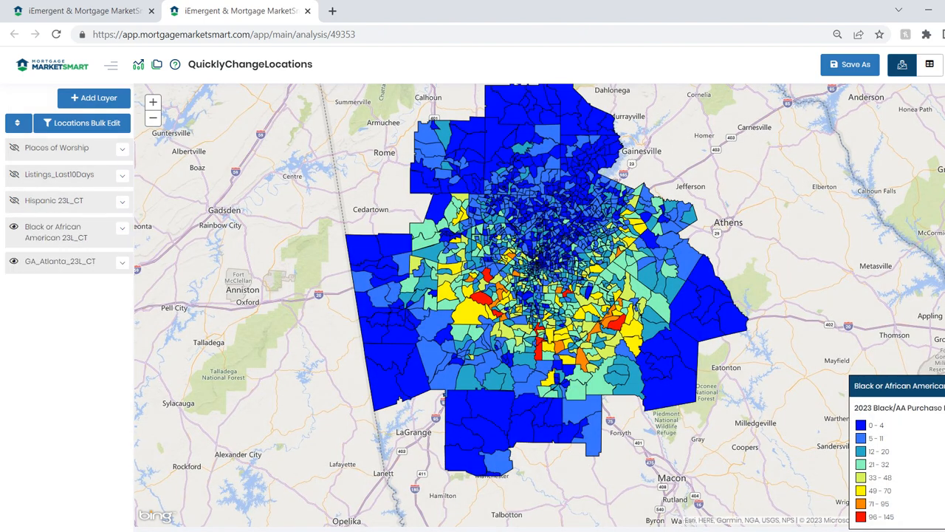
left_click(14, 200)
left_click(122, 201)
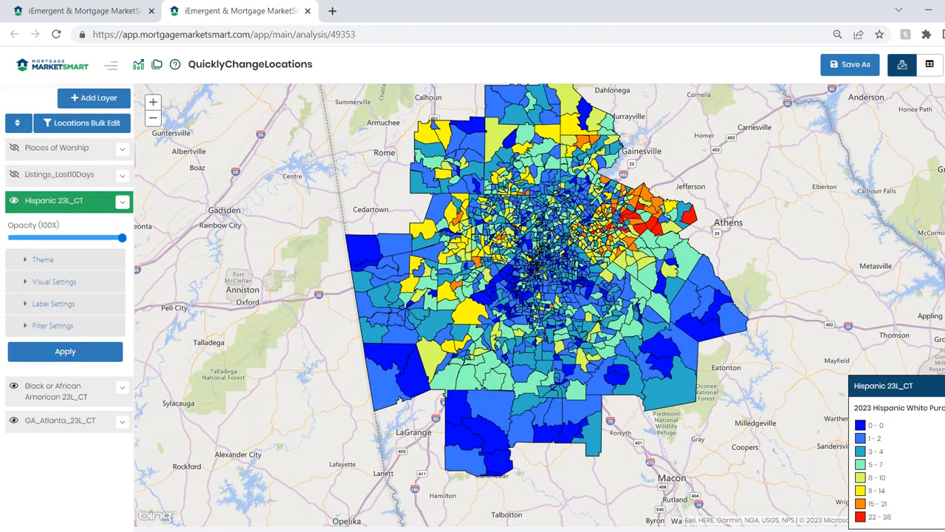
left_click(123, 202)
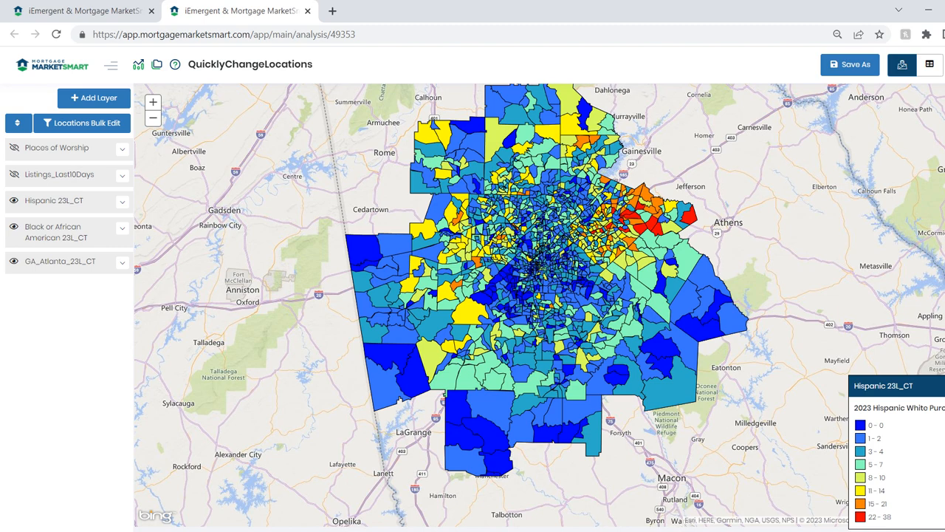
Show the Listings_Last10Days layer with its legend, and the Places of Worship layer, on the Atlanta map
left_click(14, 175)
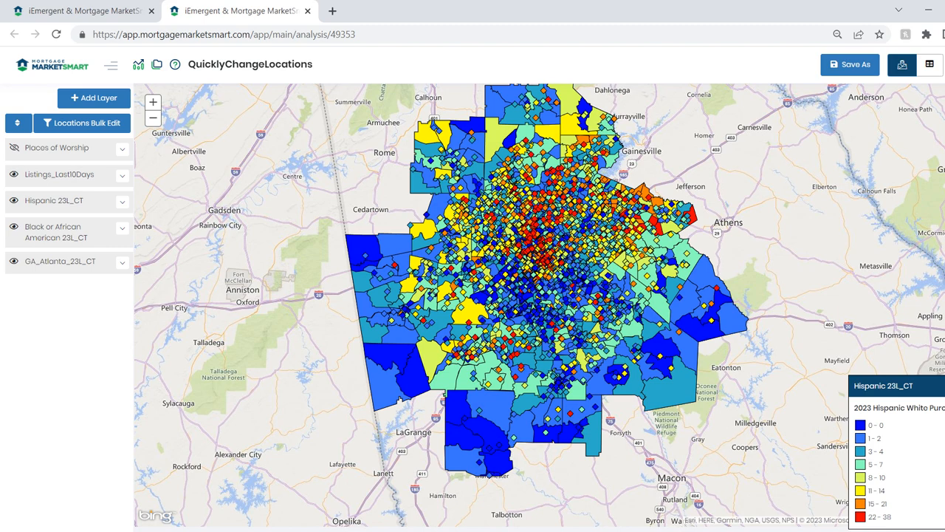
left_click(122, 175)
left_click(122, 175)
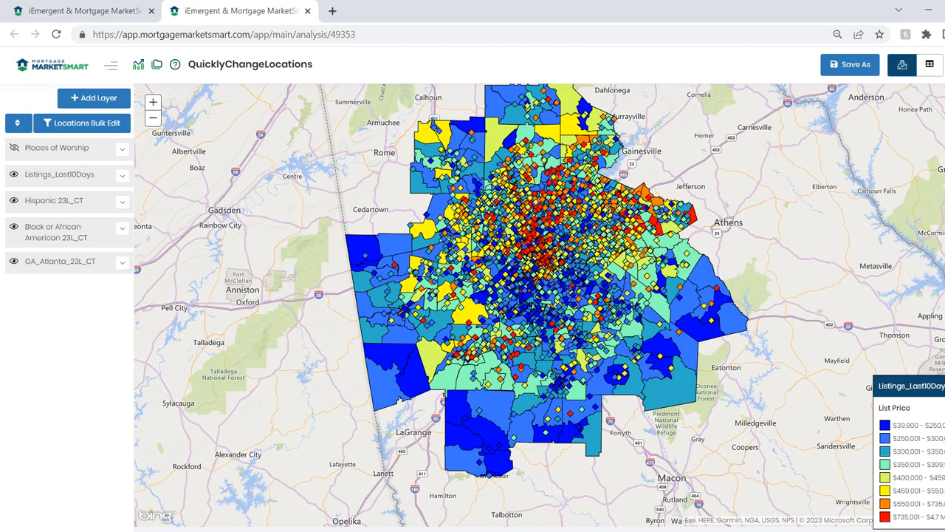
left_click(14, 148)
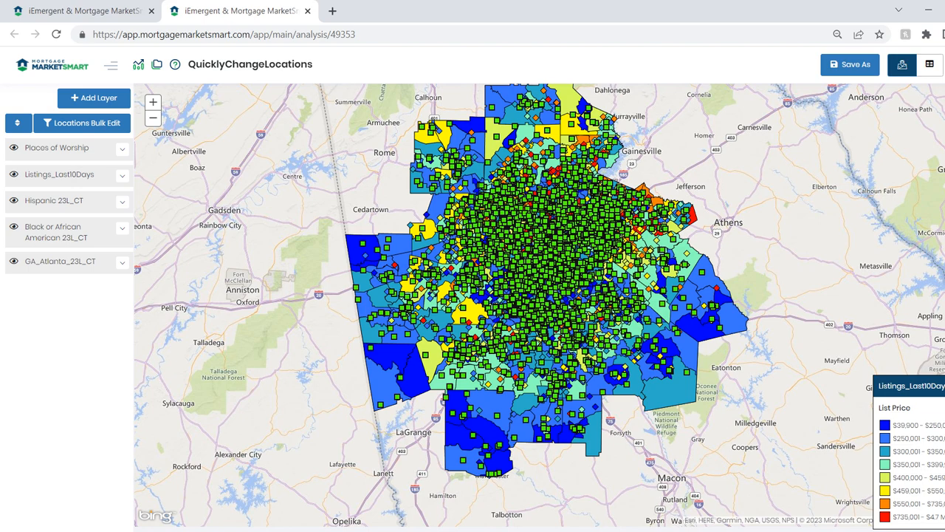
left_click_drag(521, 267, 510, 296)
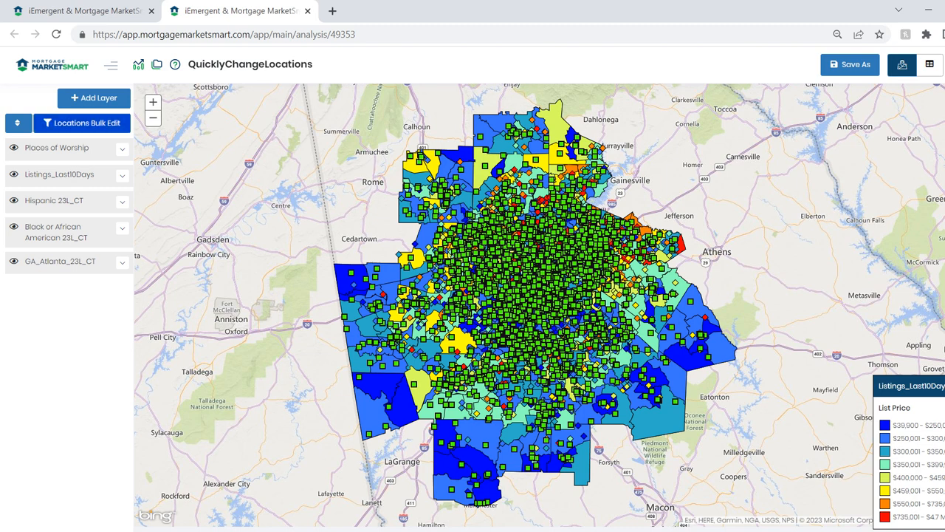
left_click(82, 123)
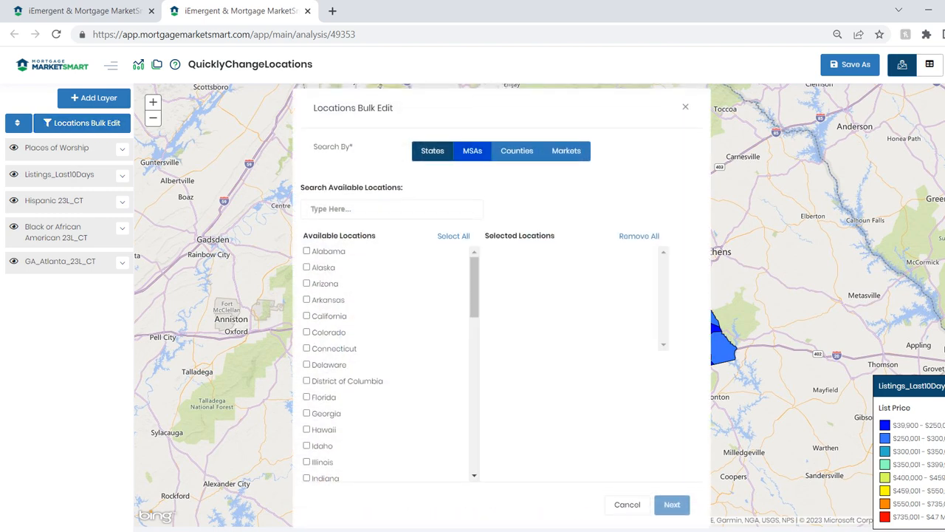
left_click(472, 151)
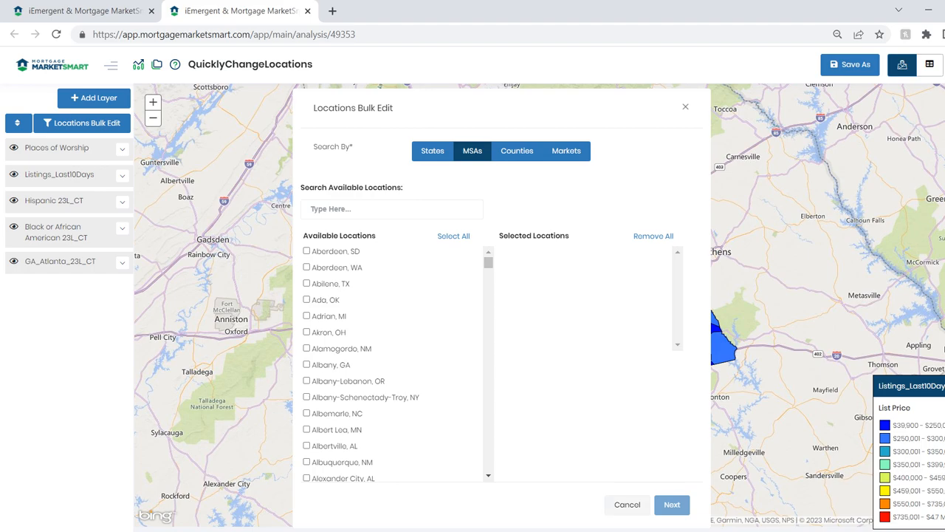
left_click(627, 504)
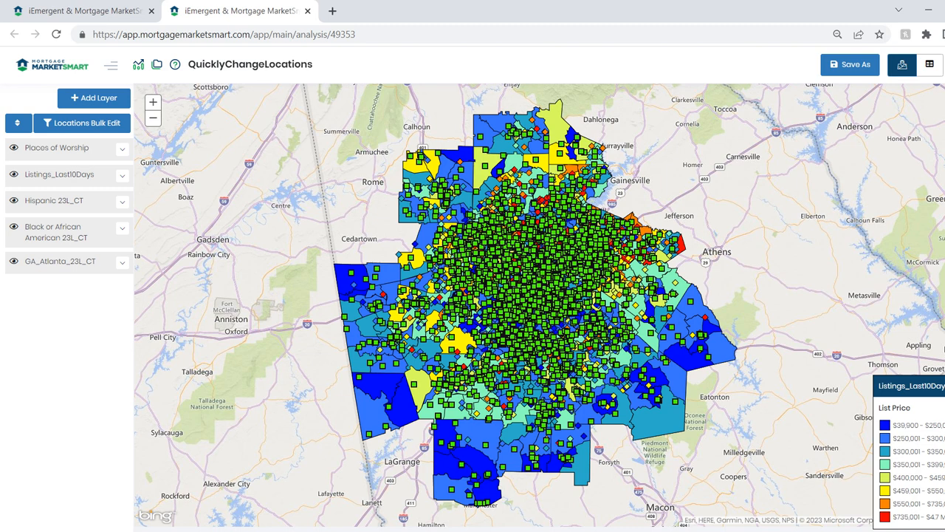
Save a copy of the project as QuicklyChangeLocations_SanFrancisco in the company's TT folder
left_click(850, 65)
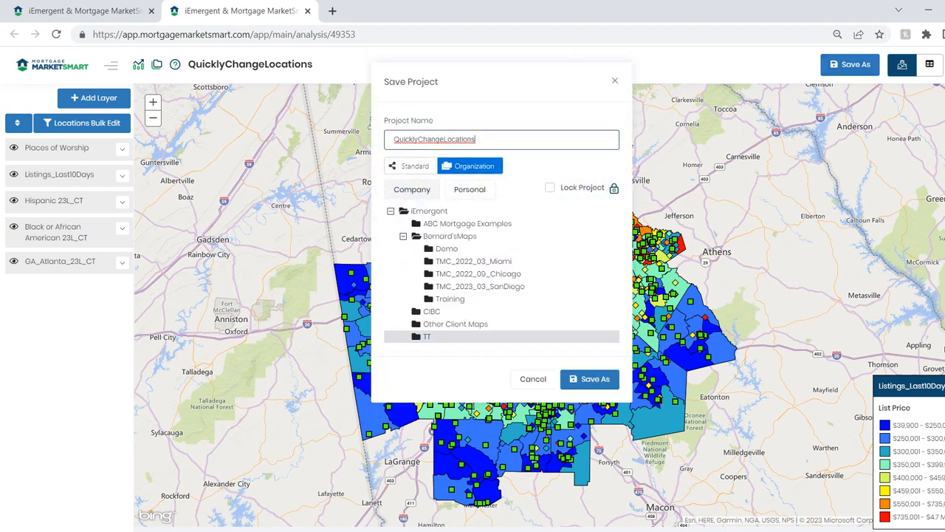
type("_SanFrancisco")
left_click(590, 379)
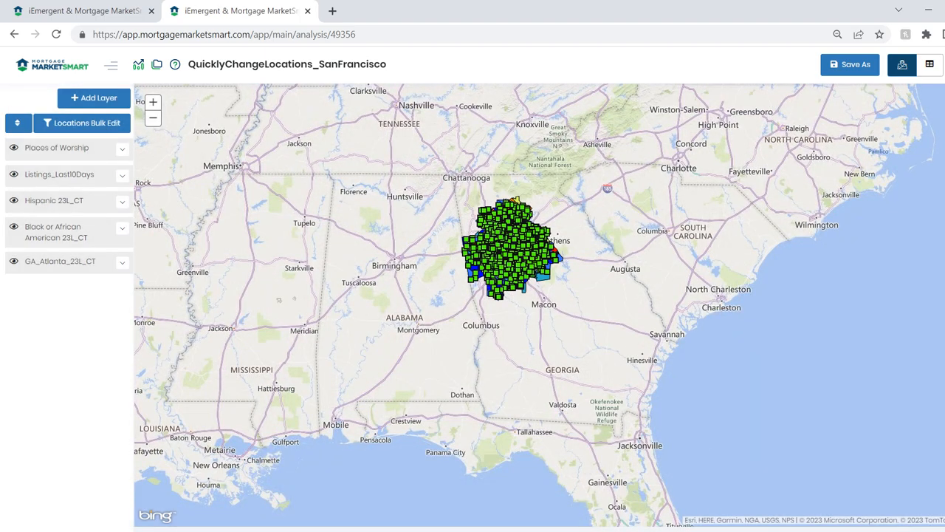
Start a bulk location edit by MSA, search for San Francisco, and choose the San Francisco, CA metro area as the new location
left_click_drag(431, 180, 602, 313)
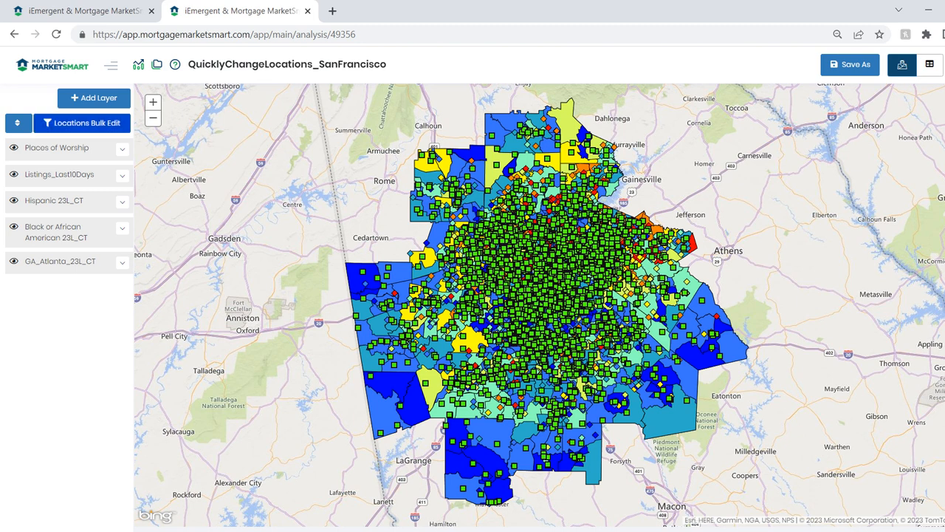
left_click(82, 122)
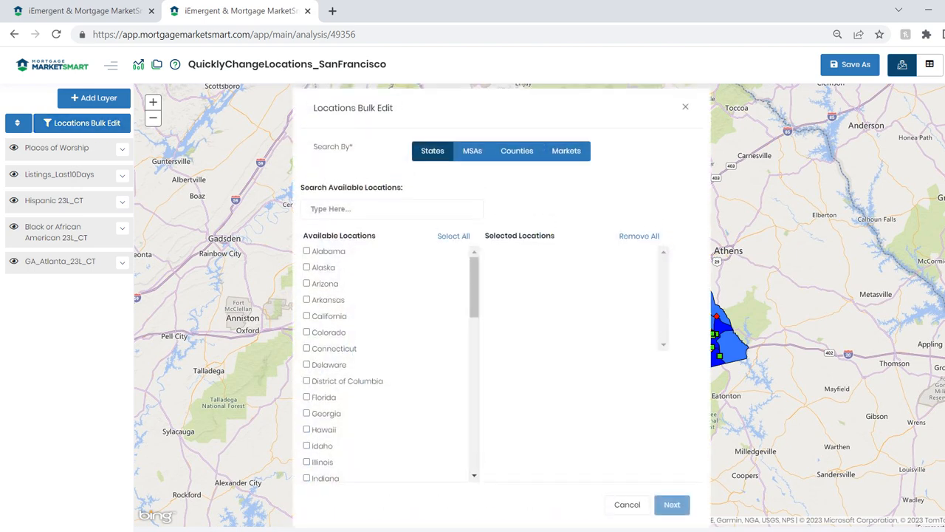
left_click(472, 150)
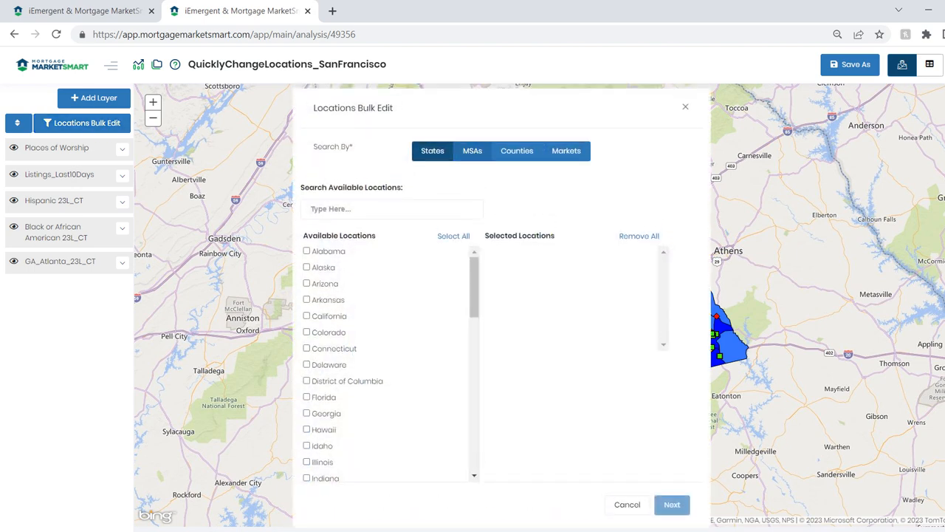
left_click(391, 209)
type("S")
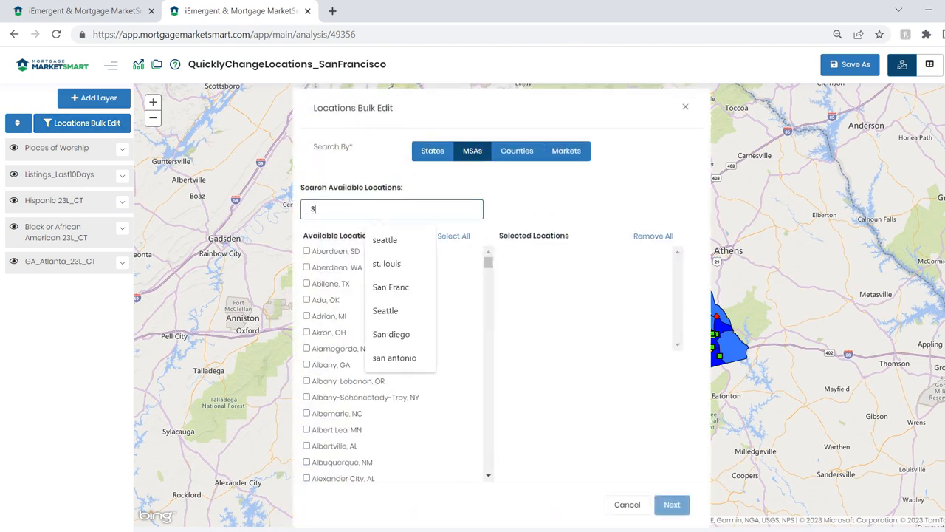
type("an Francisco")
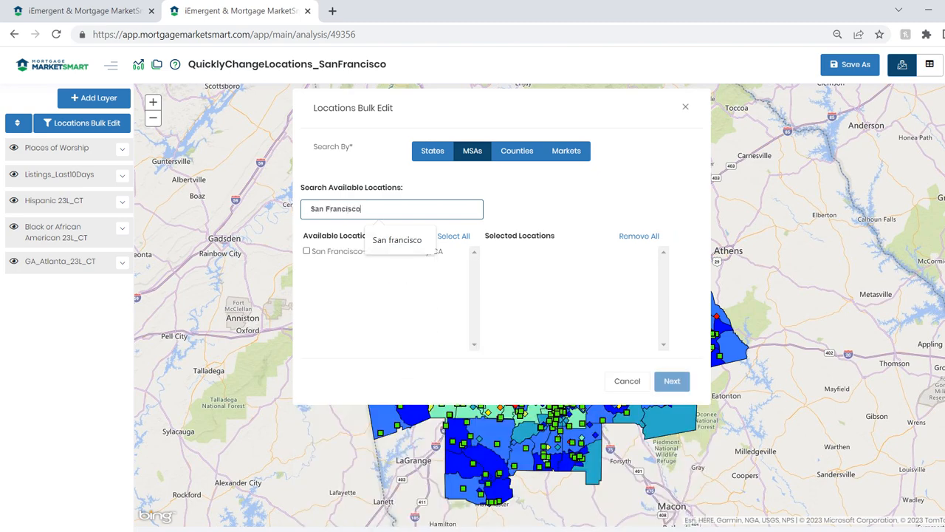
left_click(306, 251)
left_click(672, 381)
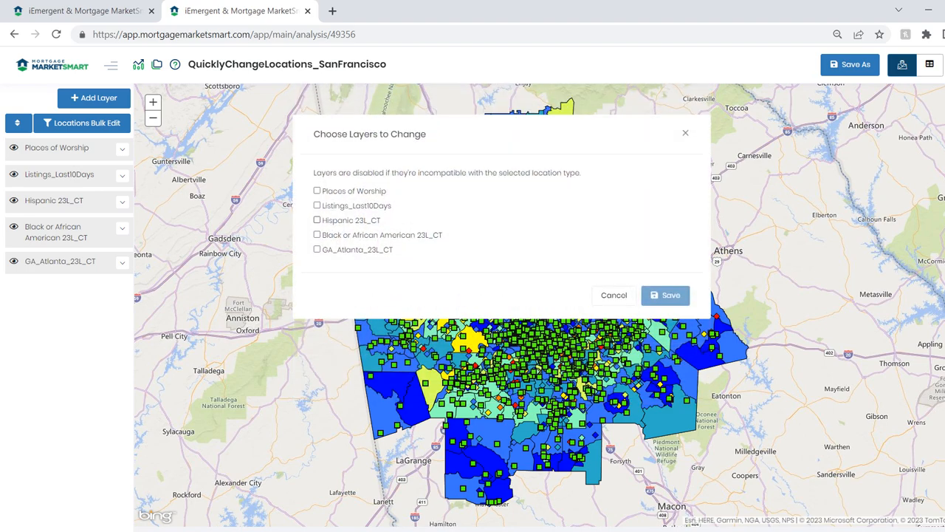
Apply the new location to all five layers: Places of Worship, Listings_Last10Days, Hispanic 23L_CT, Black or African American 23L_CT and GA_Atlanta_23L_CT
left_click(317, 190)
left_click(317, 205)
left_click(316, 220)
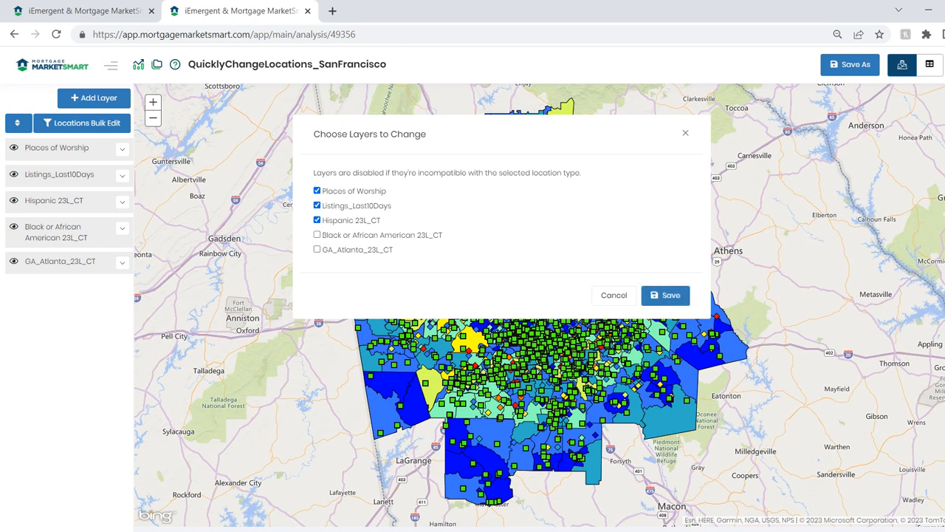
left_click(316, 235)
left_click(317, 250)
left_click(666, 295)
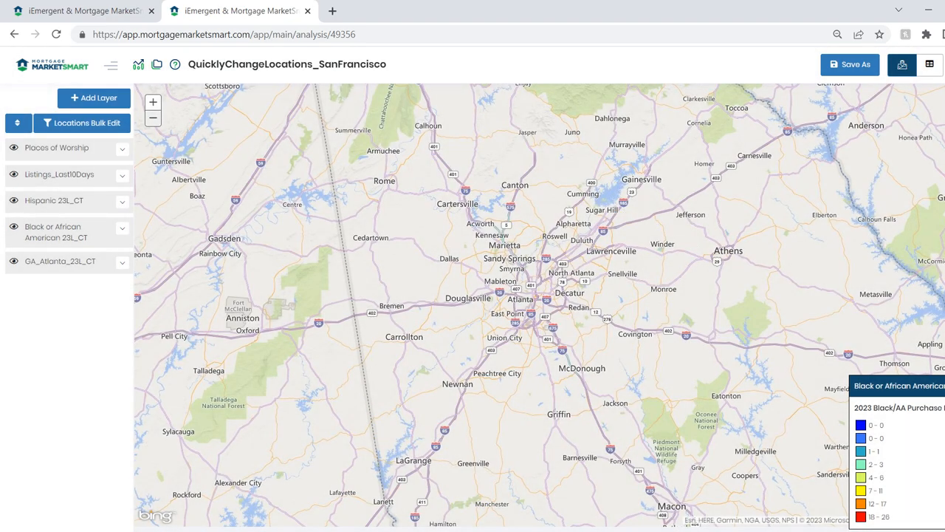
Bring the map from Atlanta to the San Francisco Bay Area and examine the relocated layers up close
left_click(152, 118)
left_click(153, 118)
left_click(152, 118)
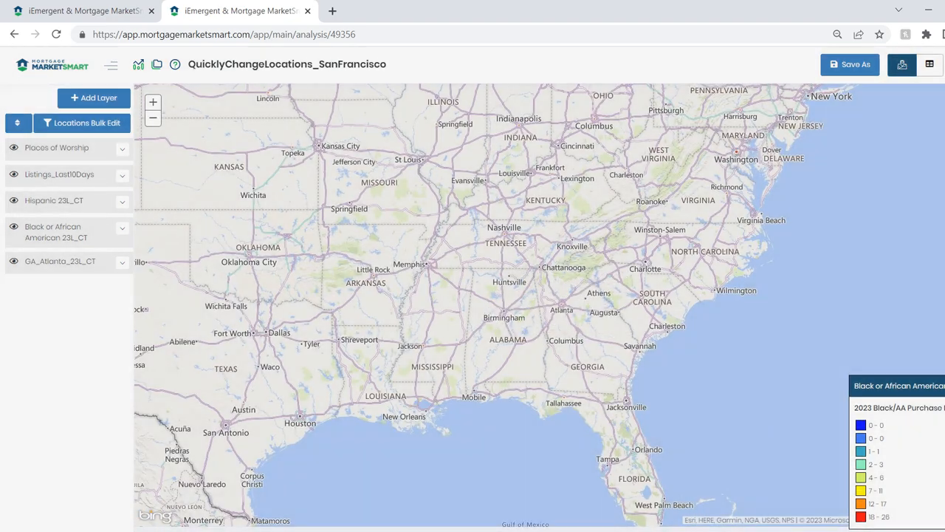
left_click(153, 118)
left_click(153, 118)
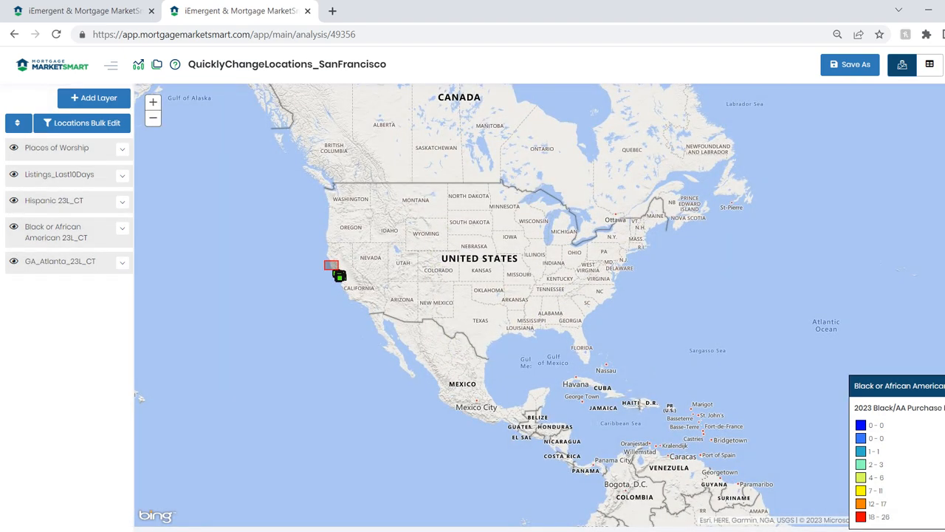
left_click(339, 275)
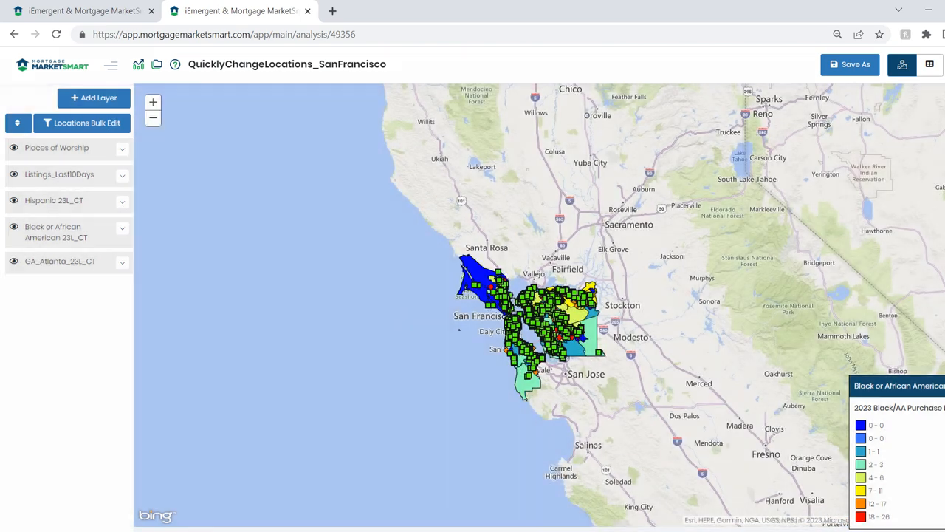
left_click_drag(447, 248, 638, 407)
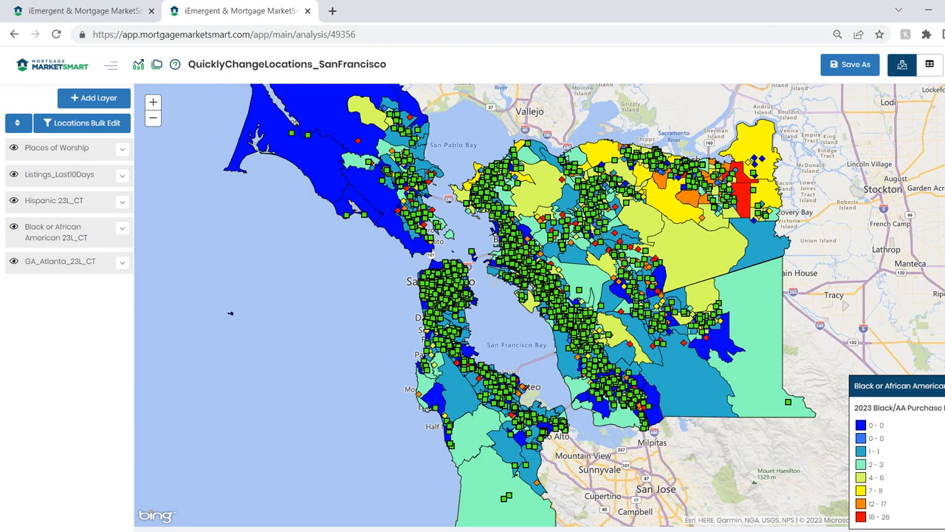
Rename the GA_Atlanta_23L_CT layer as CA_SanFrancisco_23L_CT and save the new name
left_click(122, 262)
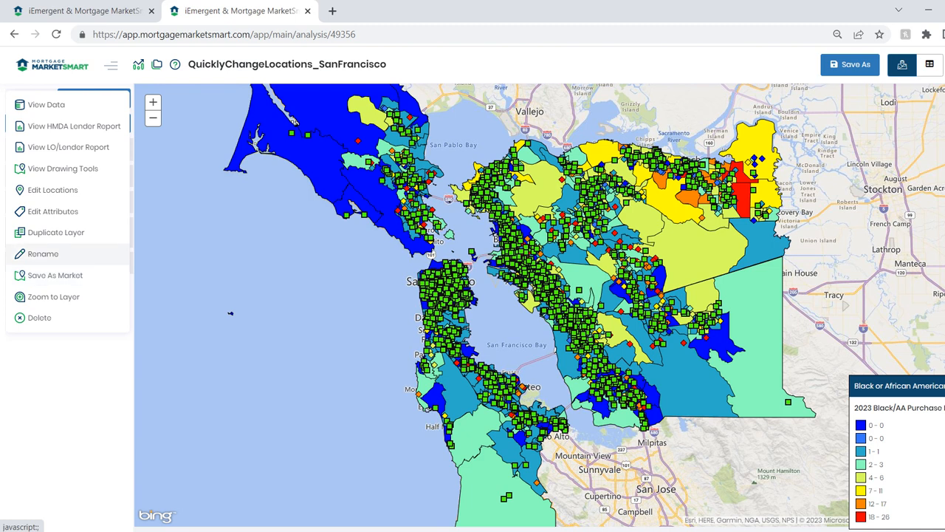
left_click(43, 254)
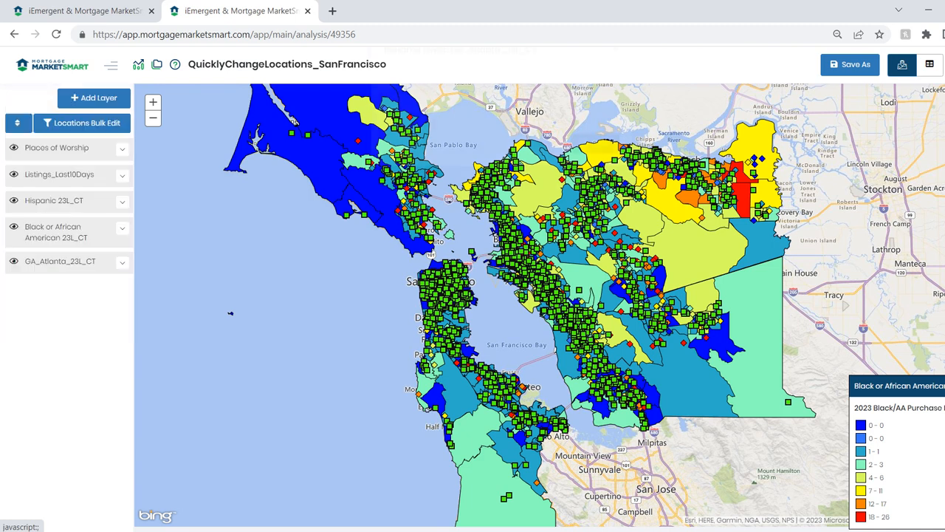
left_click(466, 124)
left_click_drag(467, 124, 457, 124)
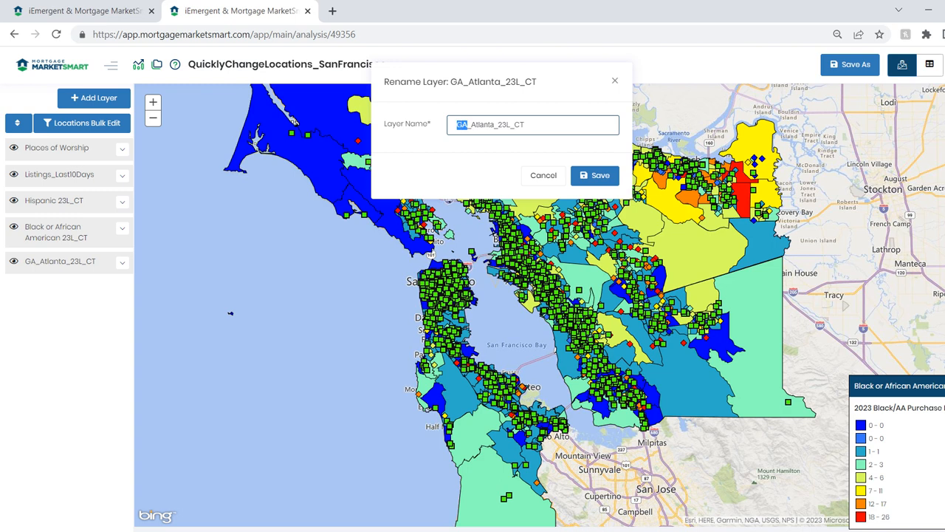
type("CA_")
type("SanFranci")
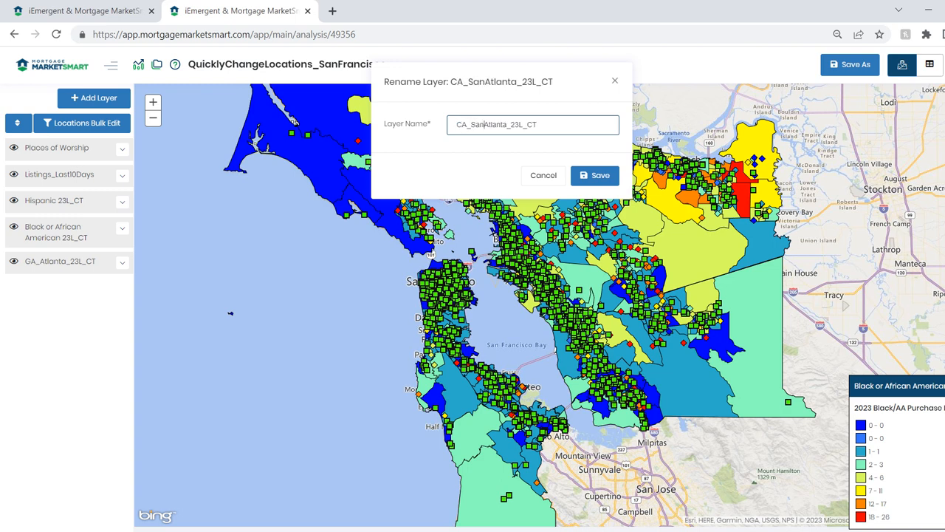
type("sco")
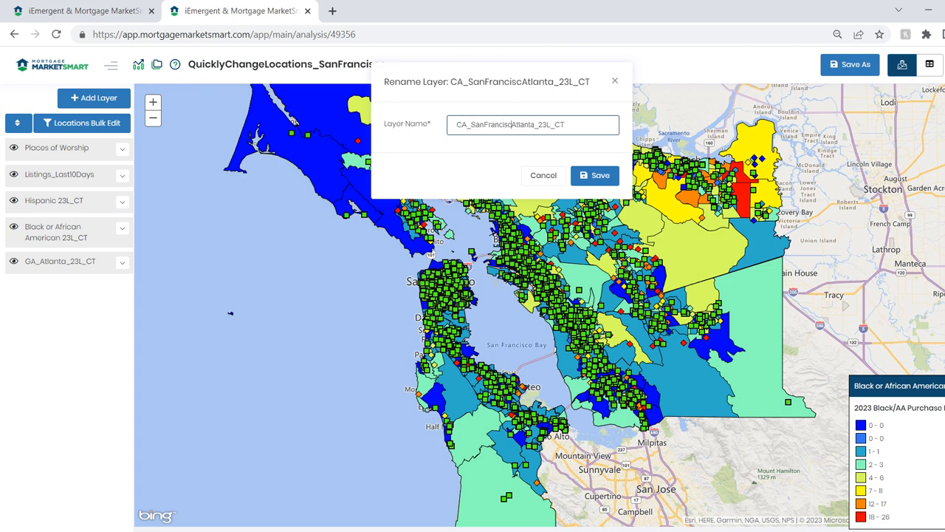
key("Delete")
key("Delete")
key("Delete")
key("Delete")
key("Delete")
key("Delete")
key("Delete")
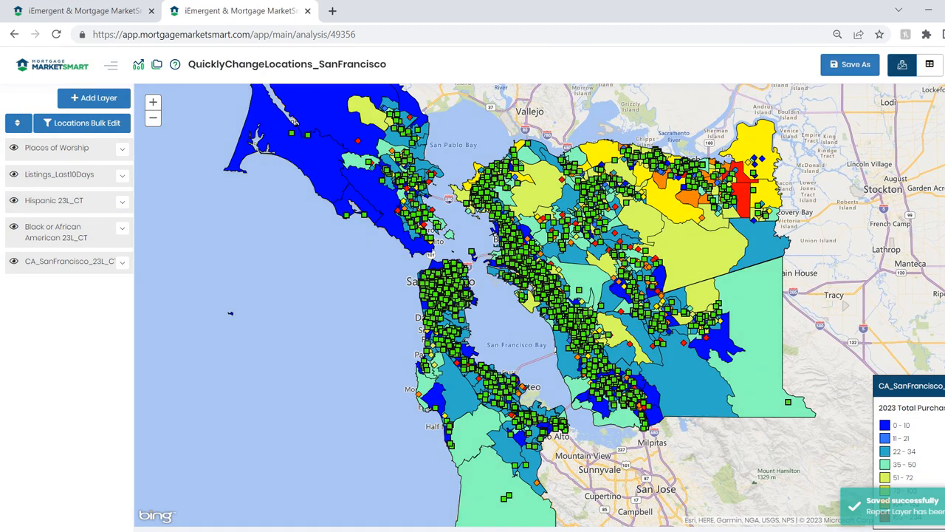
Hide the Places of Worship and Listings_Last10Days layers, and hide the Hispanic 23L_CT layer after bringing up its legend
left_click(14, 148)
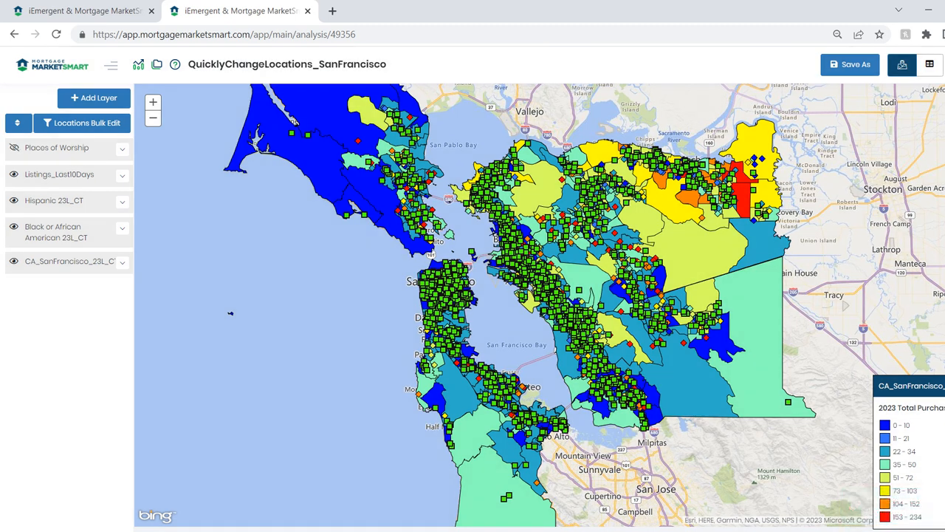
left_click(14, 174)
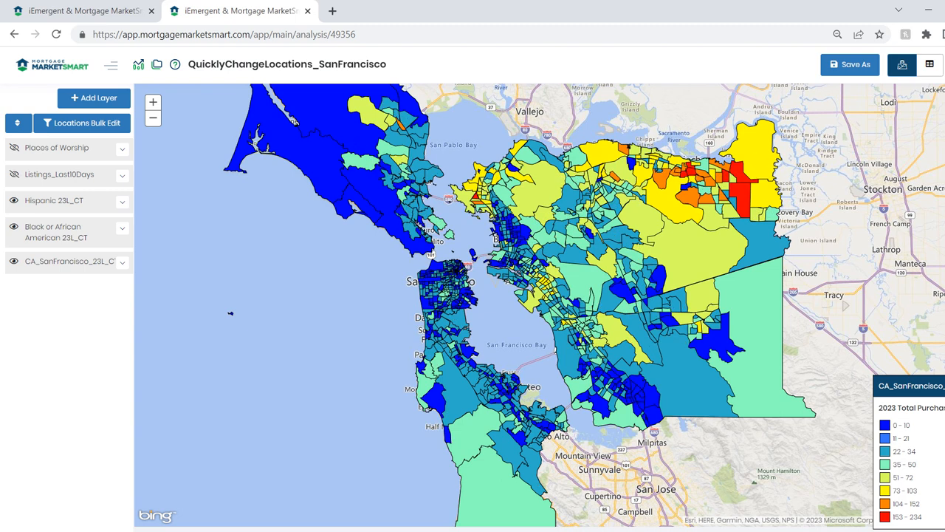
left_click(122, 201)
left_click(122, 202)
left_click(14, 200)
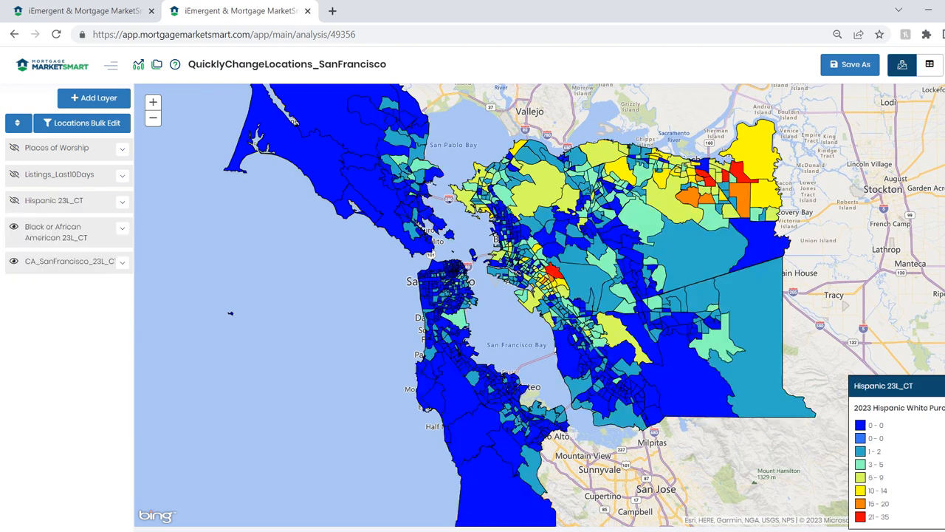
Hide the Black or African American 23L_CT layer after viewing its legend, and bring up the legend of the CA_SanFrancisco_23L_CT layer
left_click(123, 227)
left_click(123, 228)
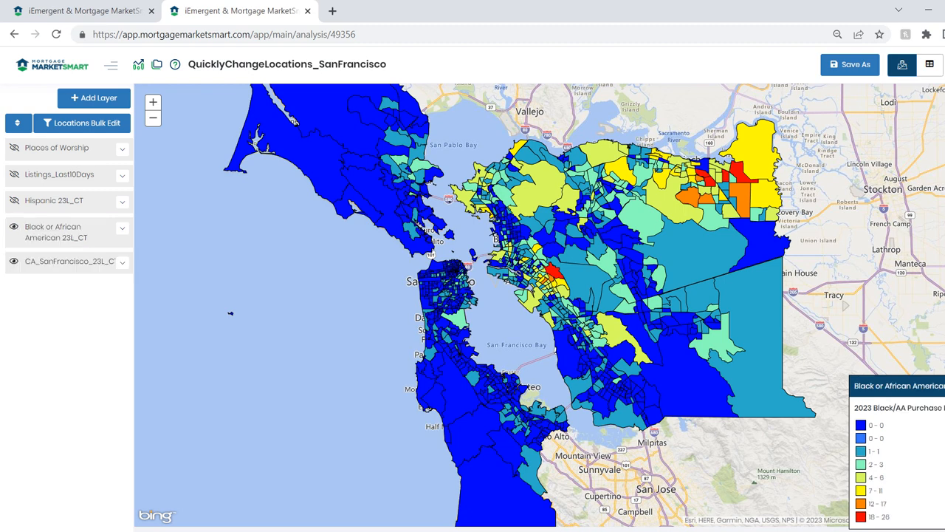
left_click(14, 227)
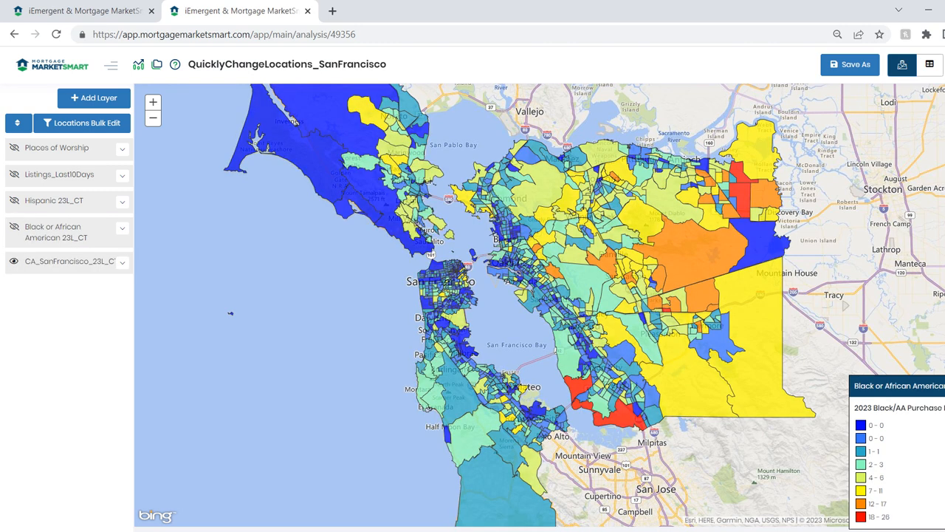
left_click(123, 262)
left_click(123, 262)
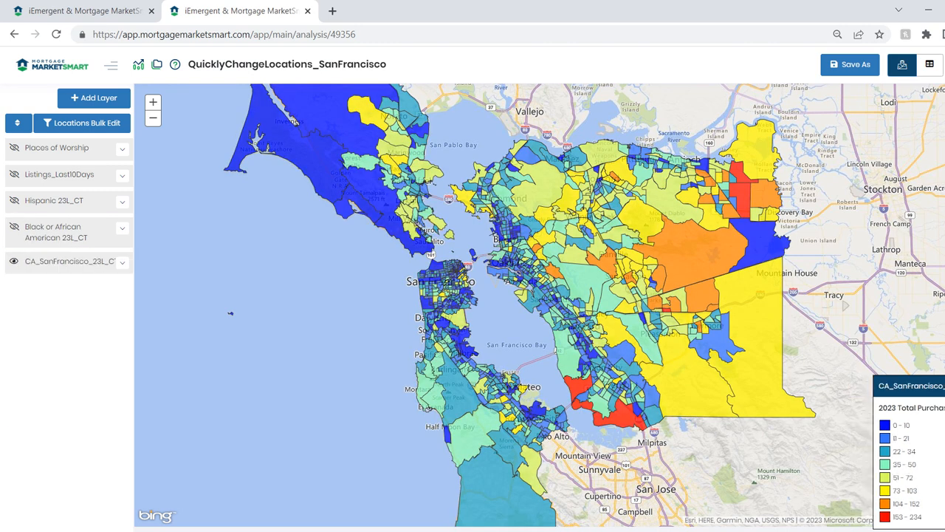